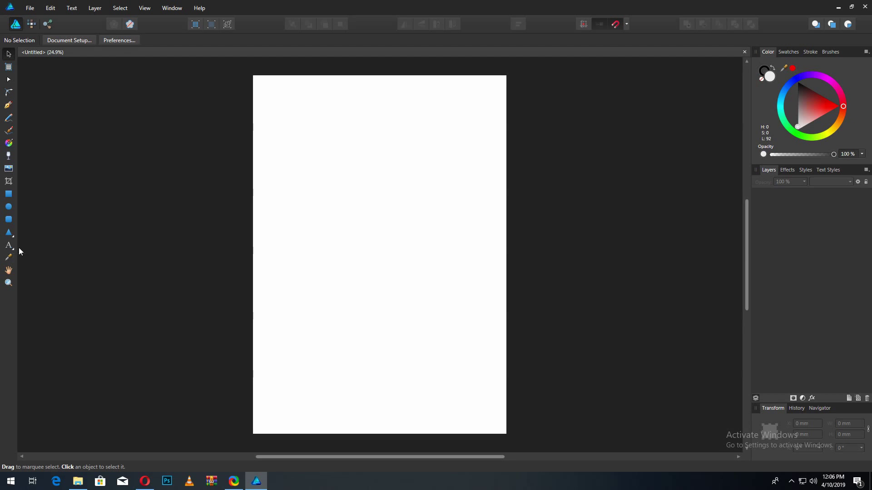
# - Draw a rounded rectangle about 355 × 60 mm and move it to the page's horizontal centre, around mid-height
pyautogui.click(8, 219)
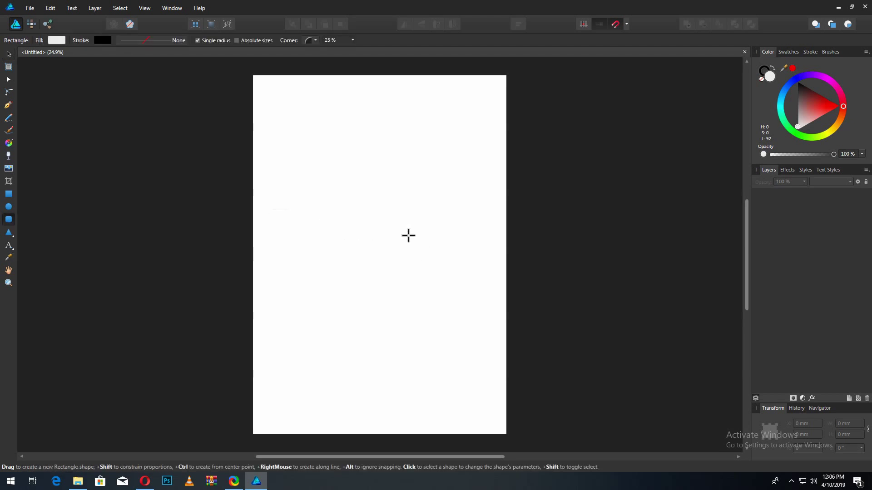
pyautogui.moveTo(272, 208); pyautogui.dragTo(424, 235)
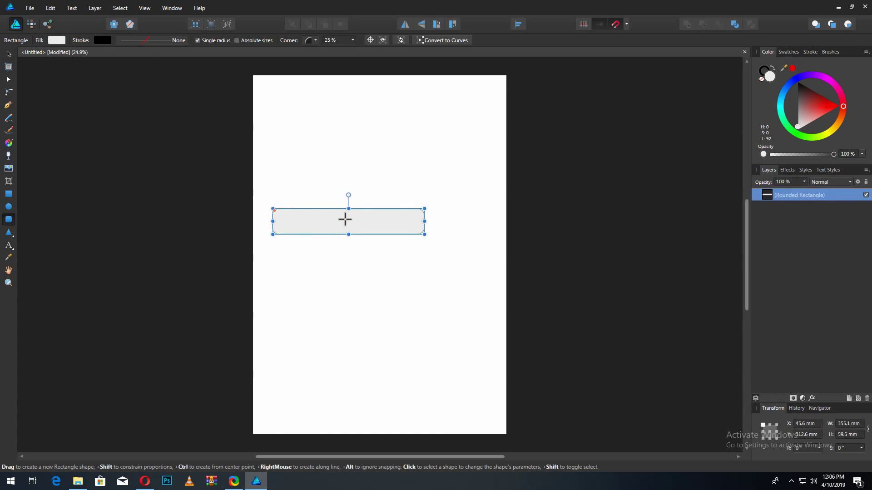
pyautogui.press('v')
pyautogui.moveTo(342, 220); pyautogui.dragTo(370, 265)
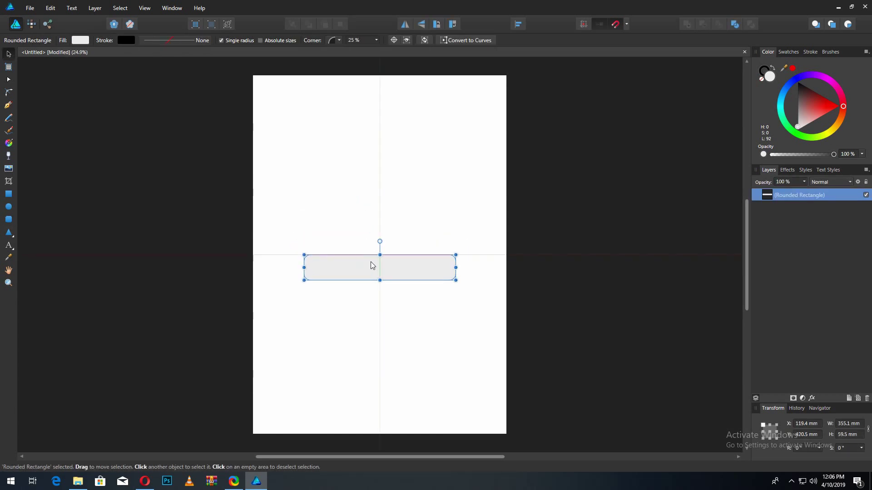
pyautogui.click(65, 199)
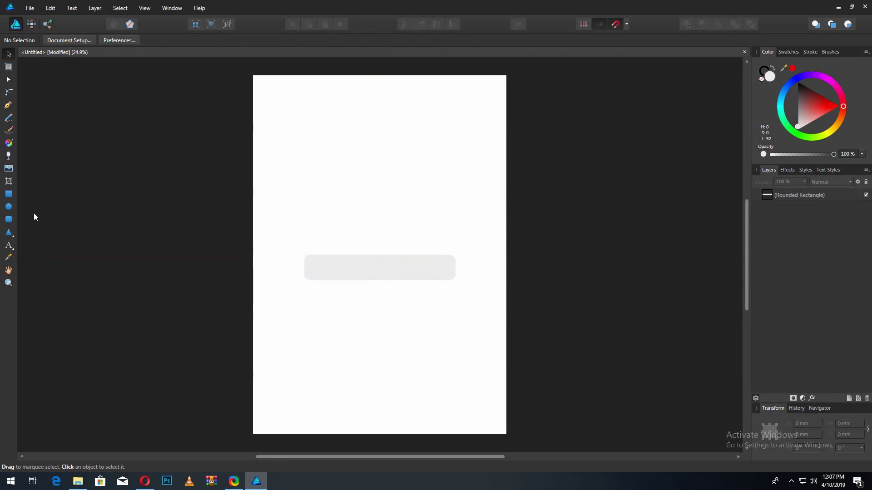
# - Add the artistic text "TEXT TUT" above the rounded rectangle
pyautogui.click(10, 248)
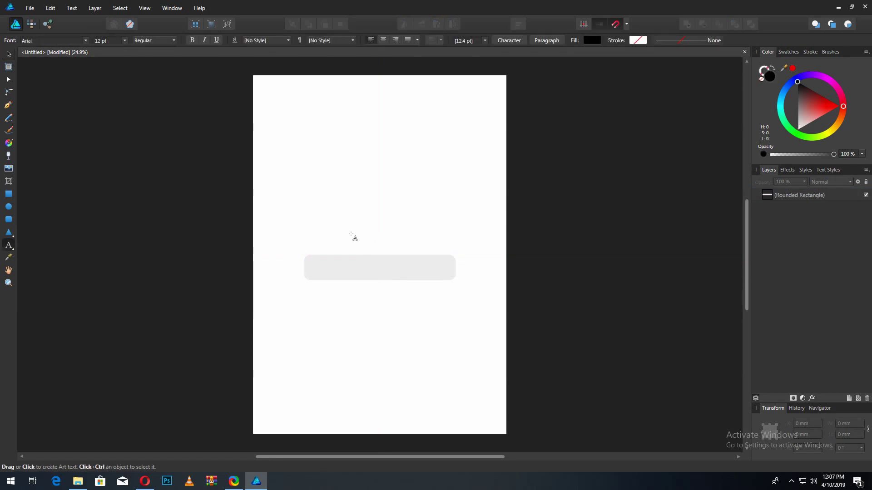
pyautogui.click(302, 216)
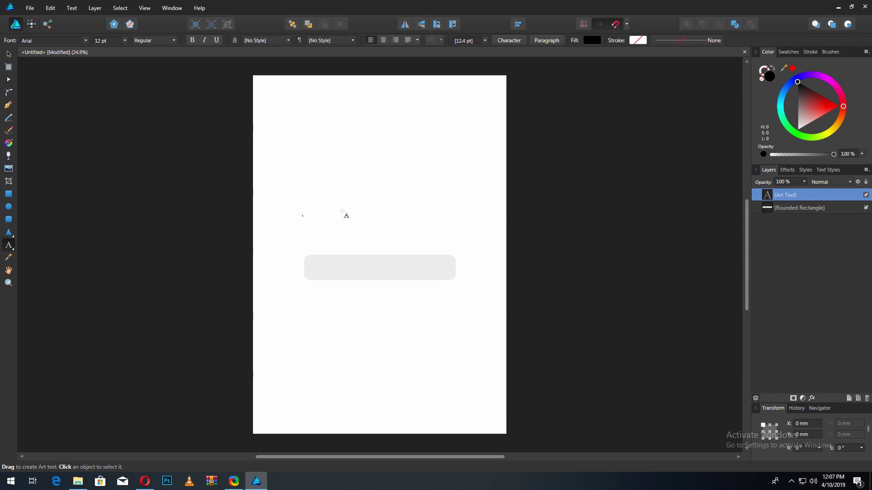
pyautogui.write('TU')
pyautogui.press('BackSpace')
pyautogui.write('EX')
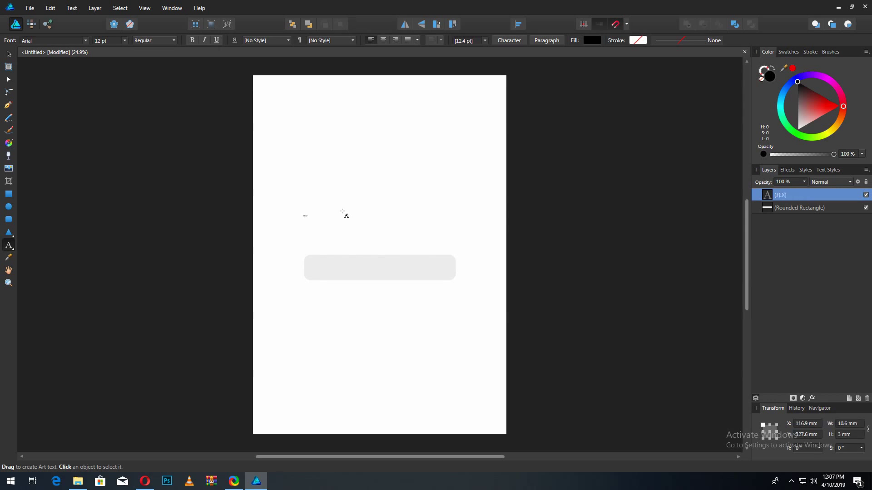
pyautogui.write('T T')
pyautogui.press('Escape')
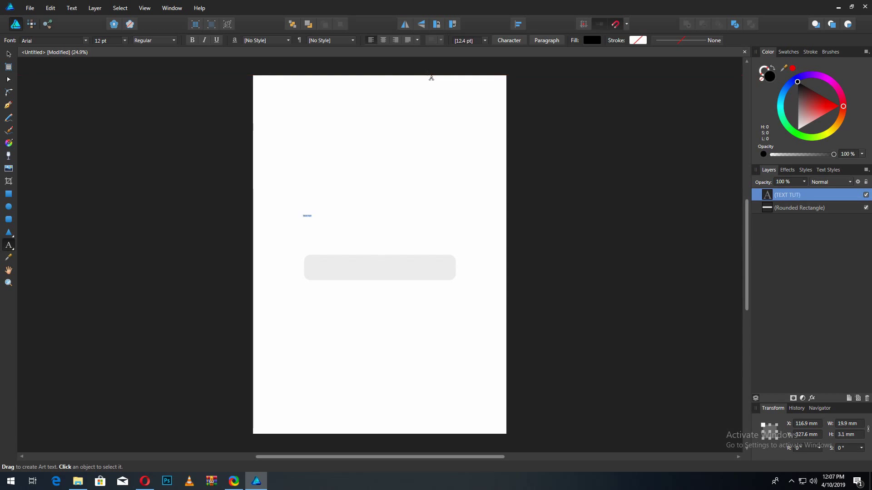
# - Set the "TEXT TUT" font size to 288 pt, undoing any accidental replacement of the text
pyautogui.click(124, 41)
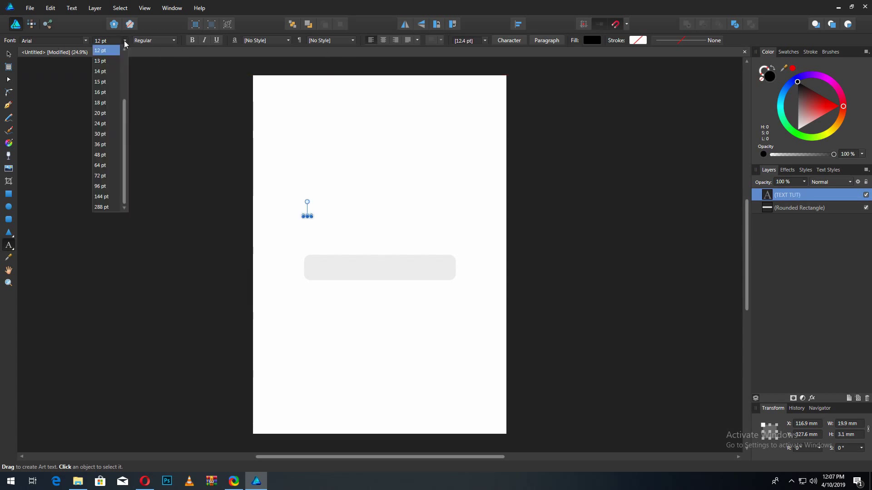
pyautogui.click(101, 207)
pyautogui.write('V')
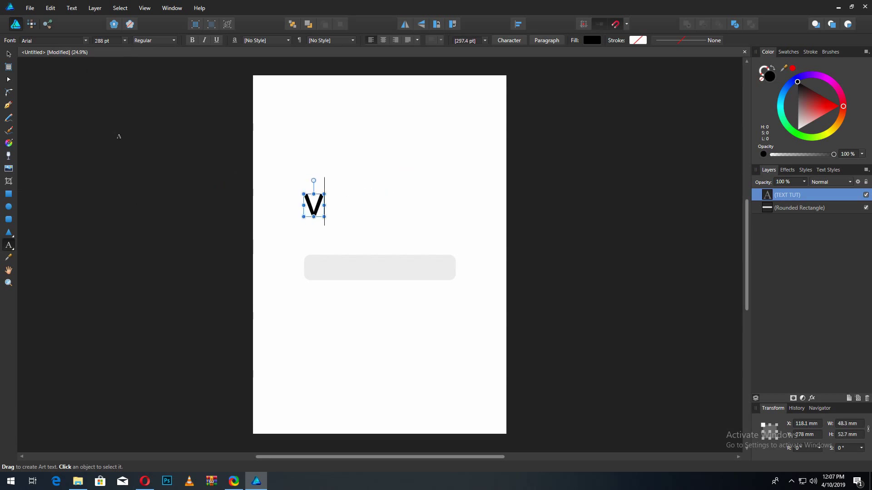
pyautogui.hotkey('ctrl', 'z')
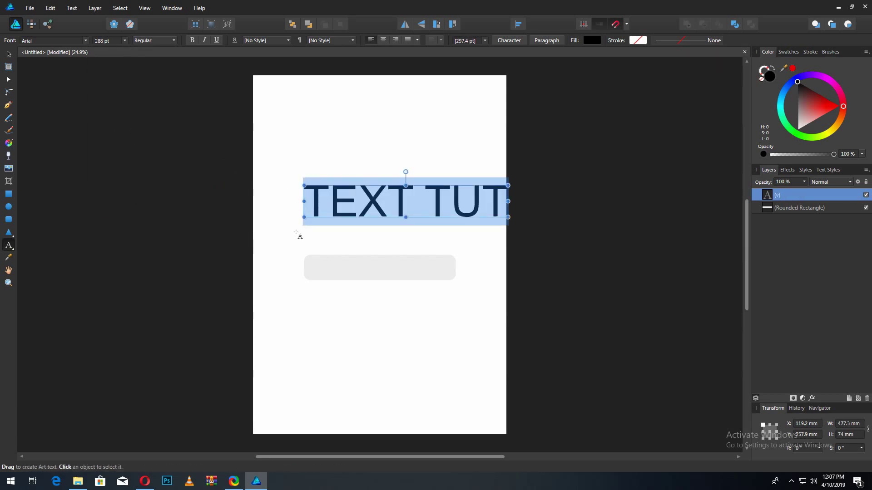
# - Move the "TEXT TUT" text so it is centred over the rounded rectangle, and deselect it
pyautogui.press('Escape')
pyautogui.press('v')
pyautogui.moveTo(372, 203); pyautogui.dragTo(345, 268)
pyautogui.click(344, 228)
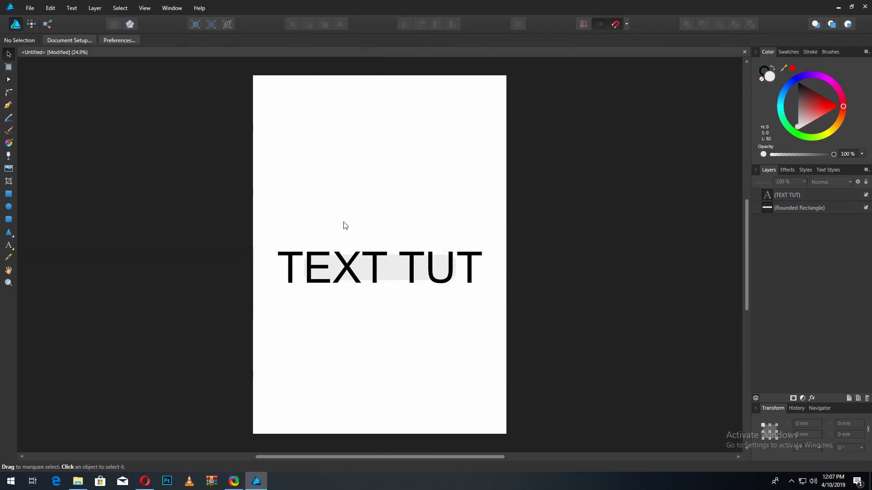
pyautogui.click(393, 271)
pyautogui.click(392, 218)
pyautogui.click(395, 266)
pyautogui.press('t')
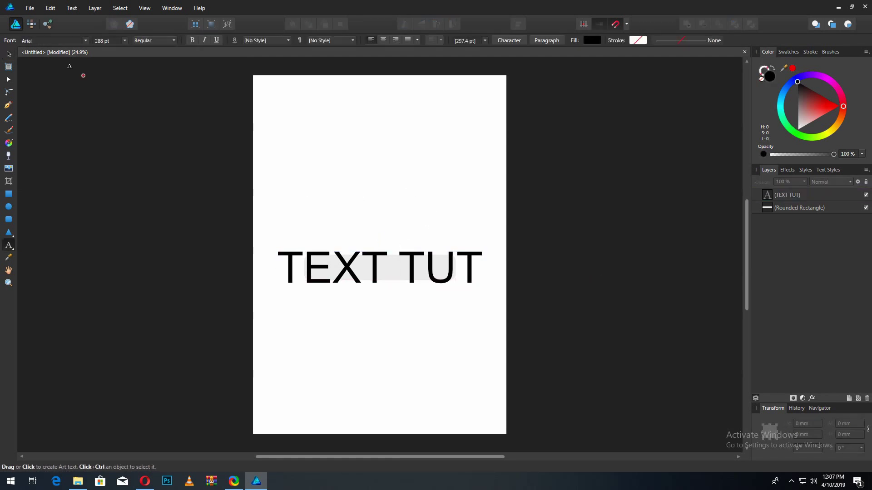
pyautogui.press('v')
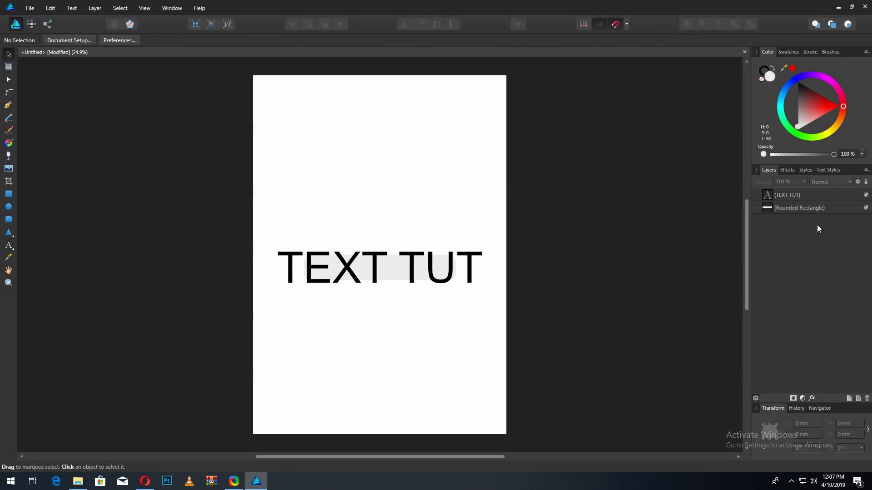
# - Change the rounded rectangle's fill to orange with H 27, S 100, L 50
pyautogui.click(813, 207)
pyautogui.moveTo(799, 126); pyautogui.dragTo(844, 122)
pyautogui.click(469, 208)
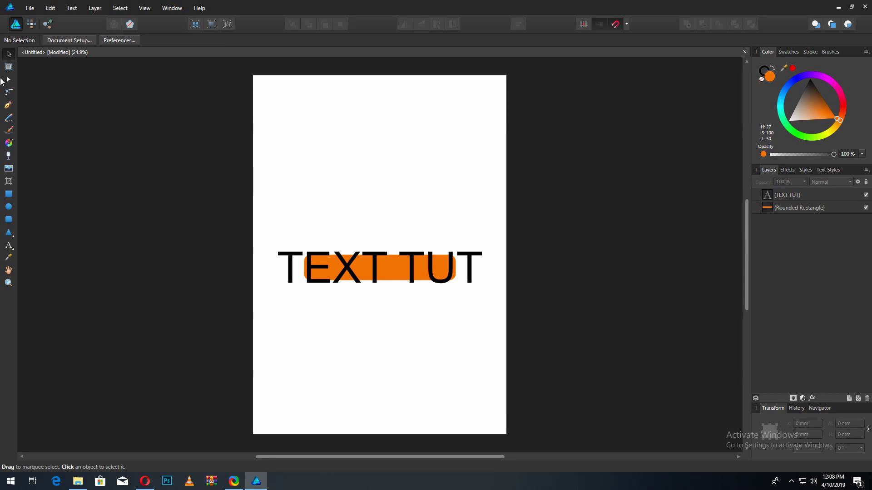
# - Group the "TEXT TUT" text with the rounded rectangle
pyautogui.moveTo(297, 203); pyautogui.dragTo(400, 301)
pyautogui.click(816, 196)
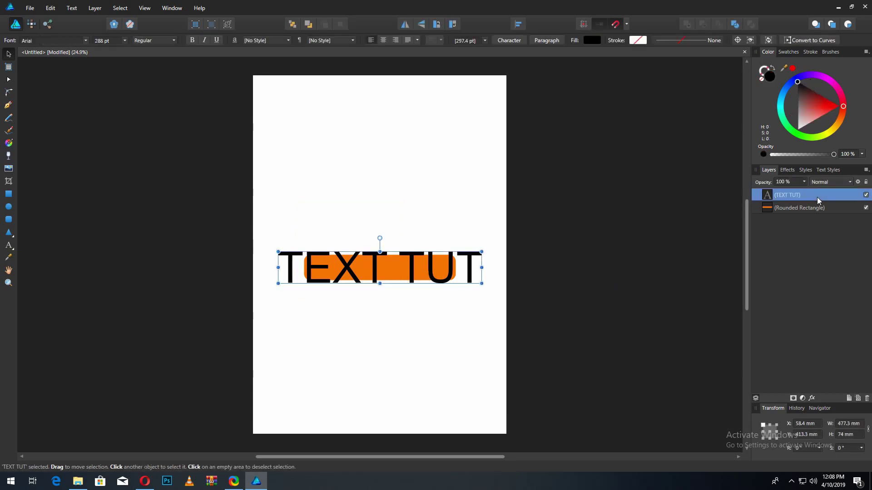
pyautogui.keyDown('shift'); pyautogui.click(834, 209); pyautogui.keyUp('shift')
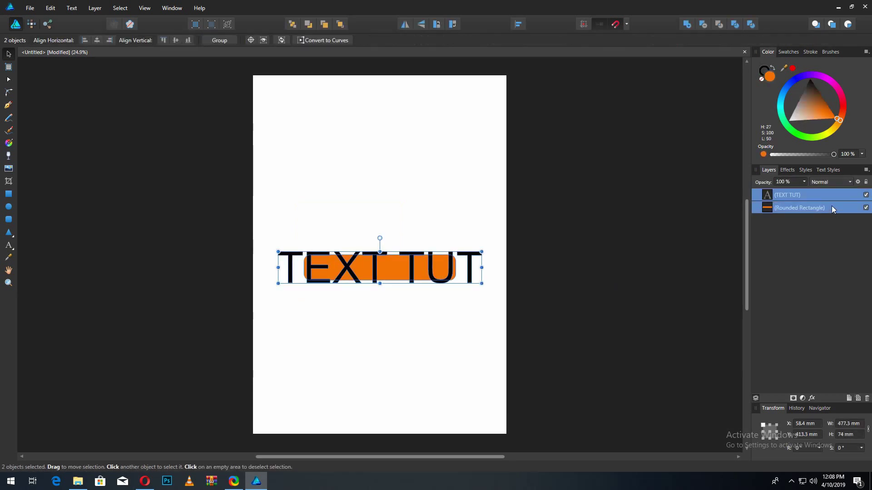
pyautogui.rightClick(832, 208)
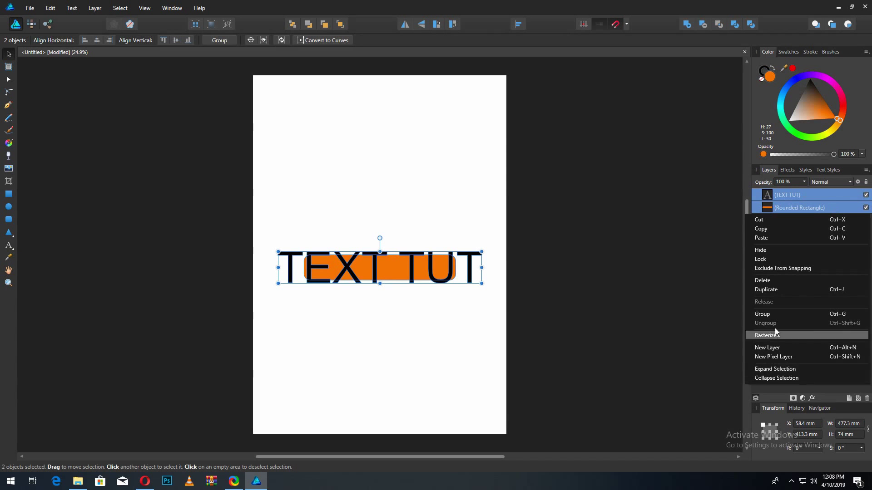
pyautogui.click(773, 314)
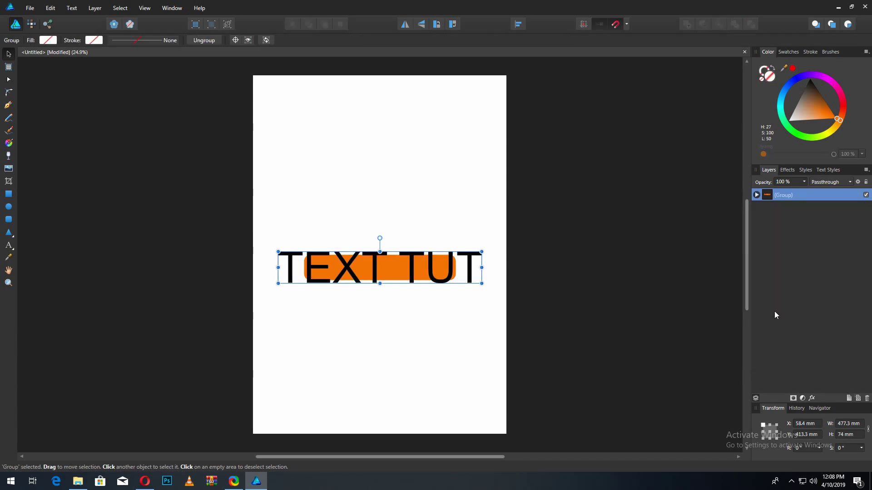
# - Move the group slightly down and to the left, to about X 40 mm, Y 443 mm
pyautogui.click(399, 210)
pyautogui.moveTo(399, 261); pyautogui.dragTo(393, 285)
pyautogui.click(407, 182)
pyautogui.rightClick(393, 285)
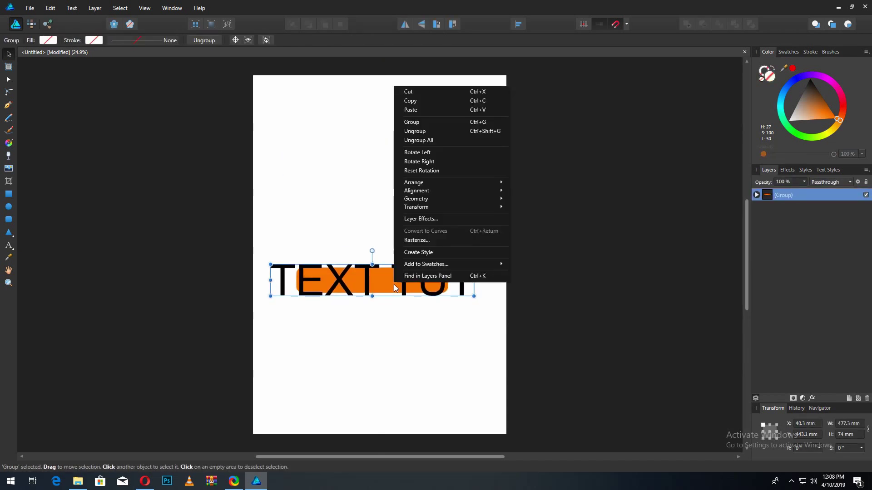
pyautogui.click(380, 267)
pyautogui.click(382, 274)
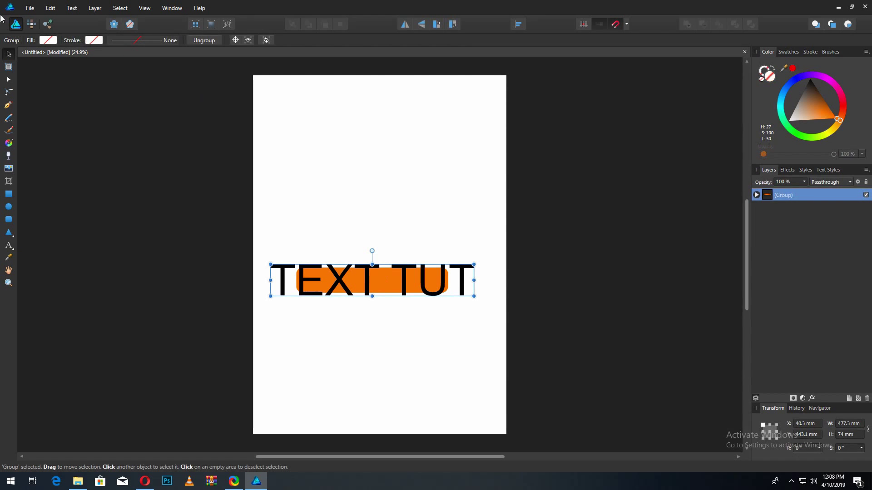
# - Switch to the Export Persona
pyautogui.click(48, 23)
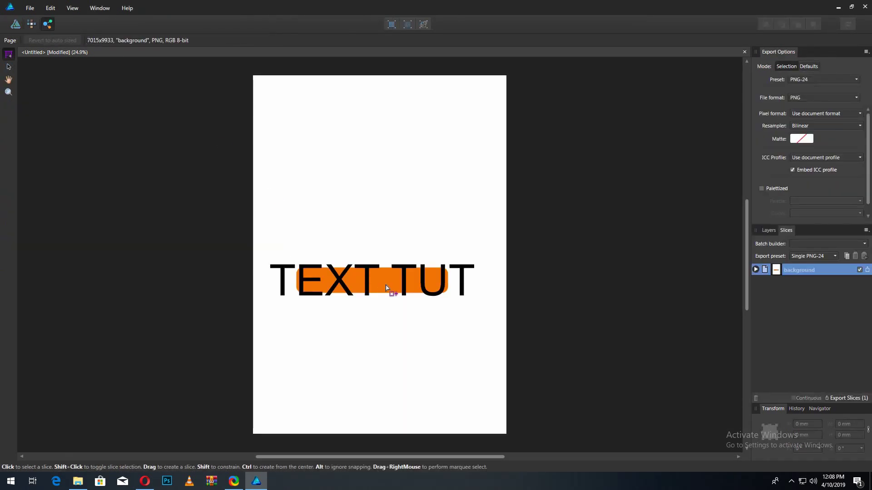
pyautogui.moveTo(390, 285); pyautogui.dragTo(404, 245)
pyautogui.click(8, 66)
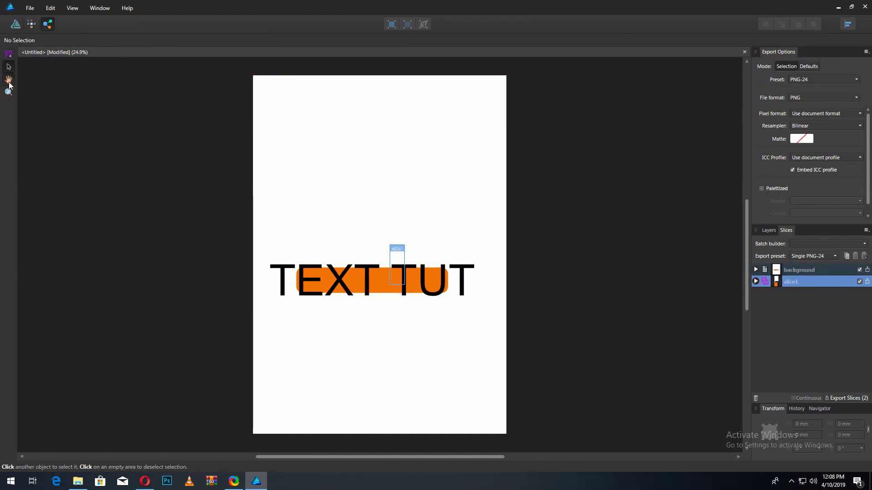
pyautogui.click(385, 285)
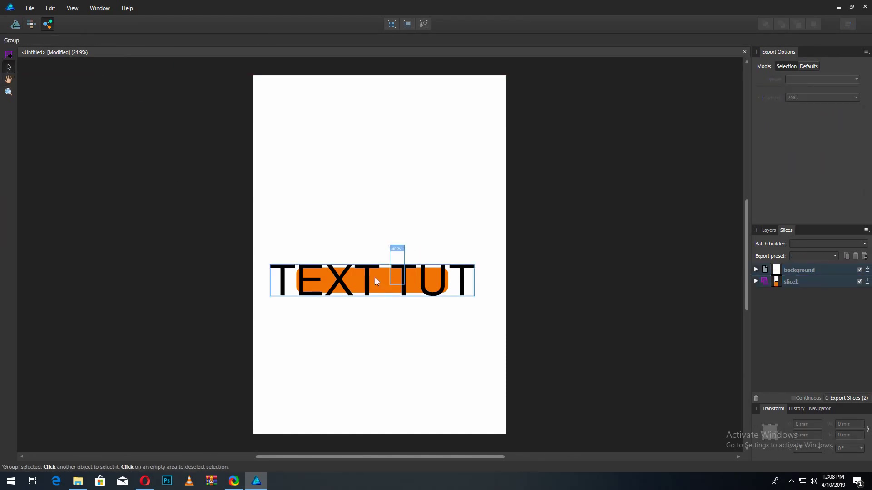
pyautogui.click(372, 274)
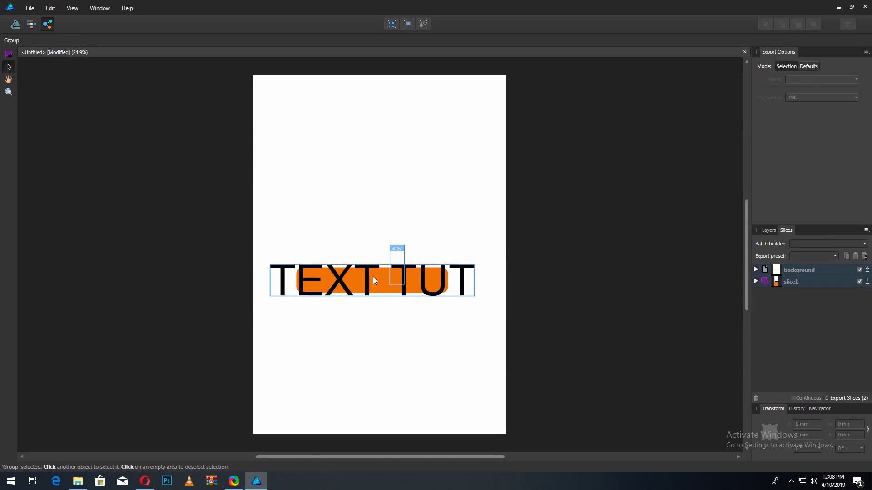
pyautogui.click(393, 246)
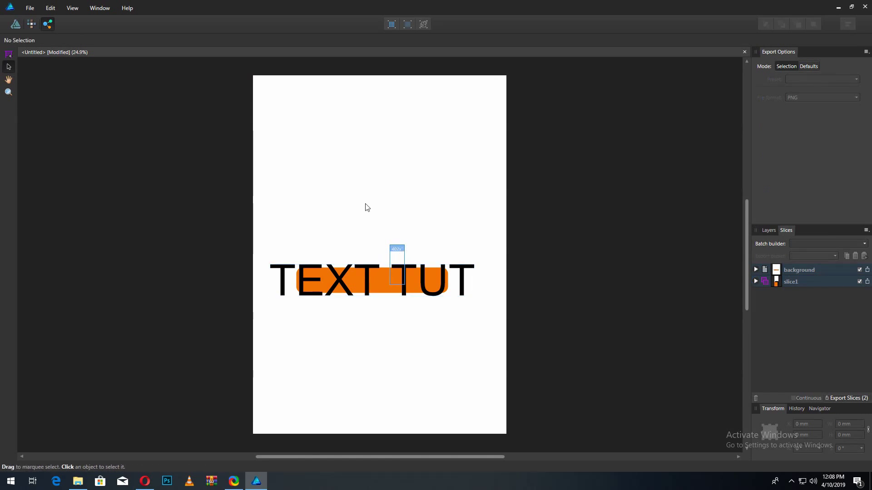
pyautogui.press('s')
pyautogui.click(397, 250)
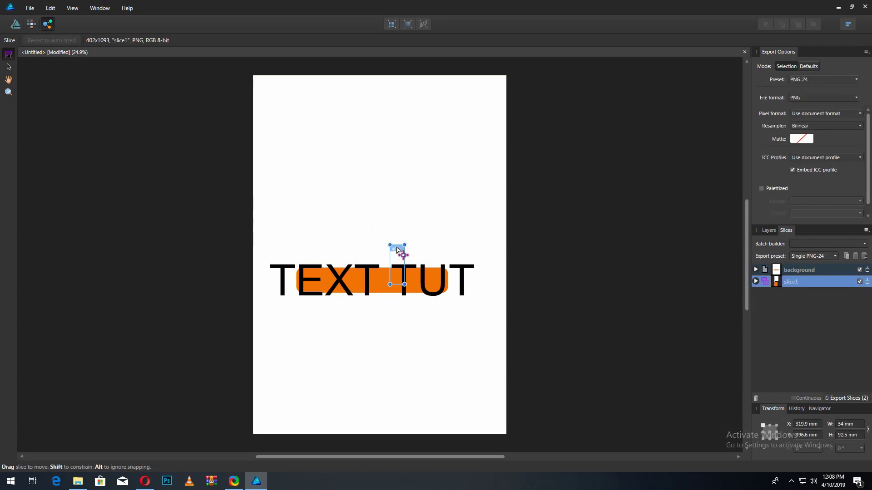
pyautogui.press('Delete')
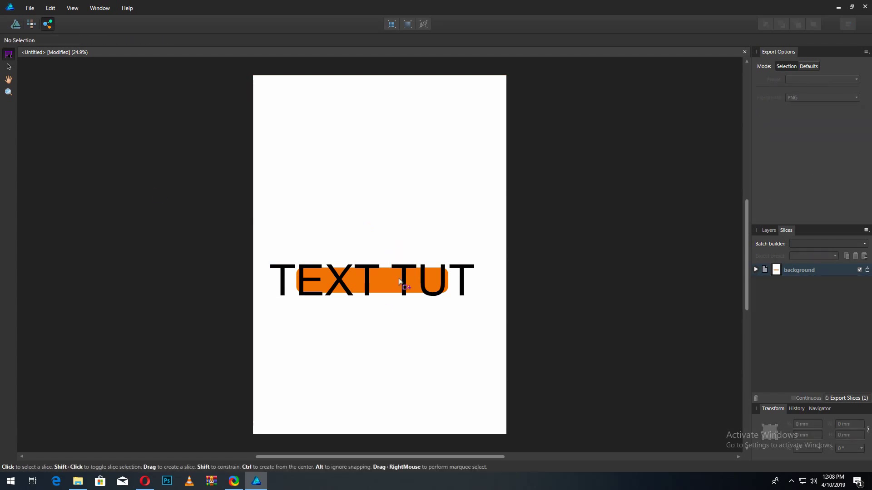
pyautogui.click(9, 69)
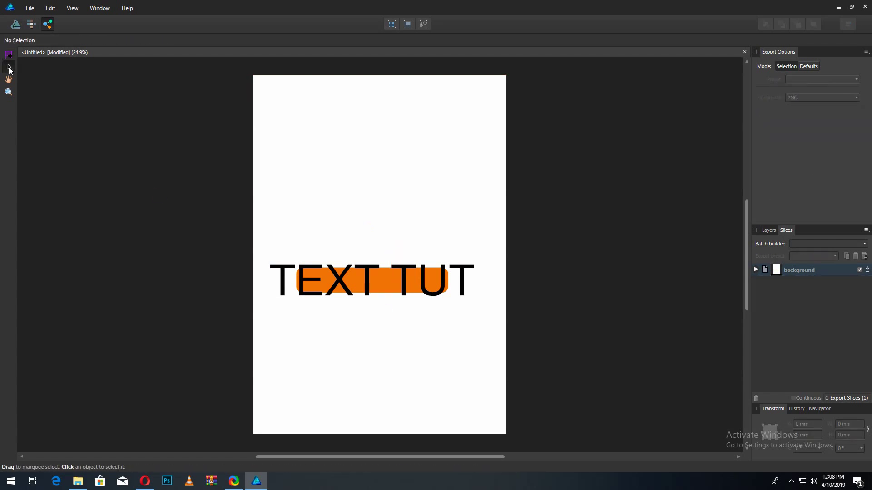
pyautogui.click(369, 282)
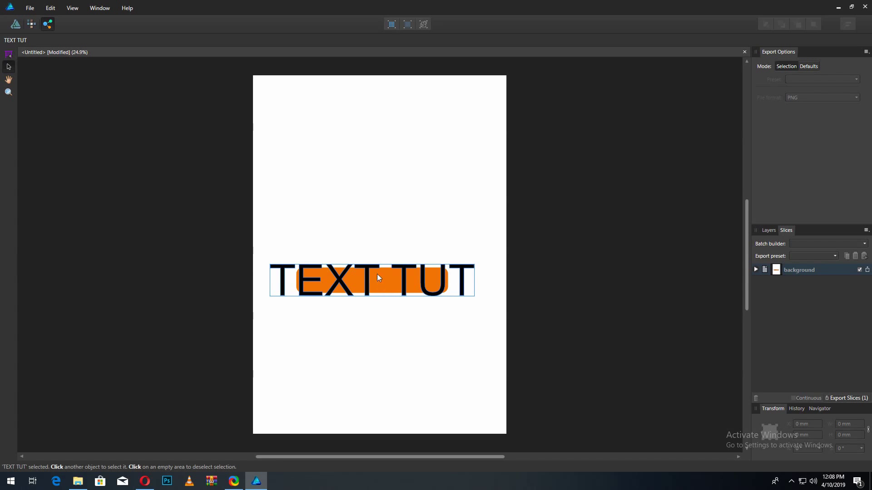
# - Draw an export slice about 533 × 124 mm enclosing the whole text and rectangle group, and shift it slightly right
pyautogui.click(8, 55)
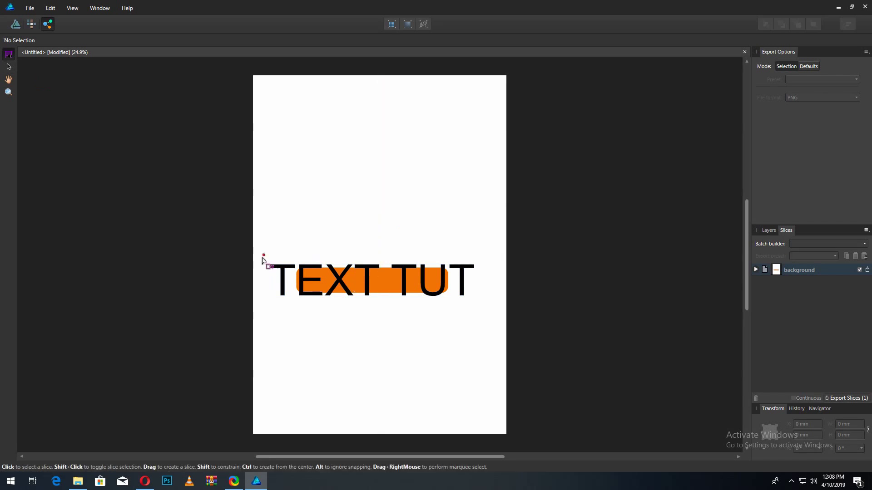
pyautogui.moveTo(261, 255); pyautogui.dragTo(489, 308)
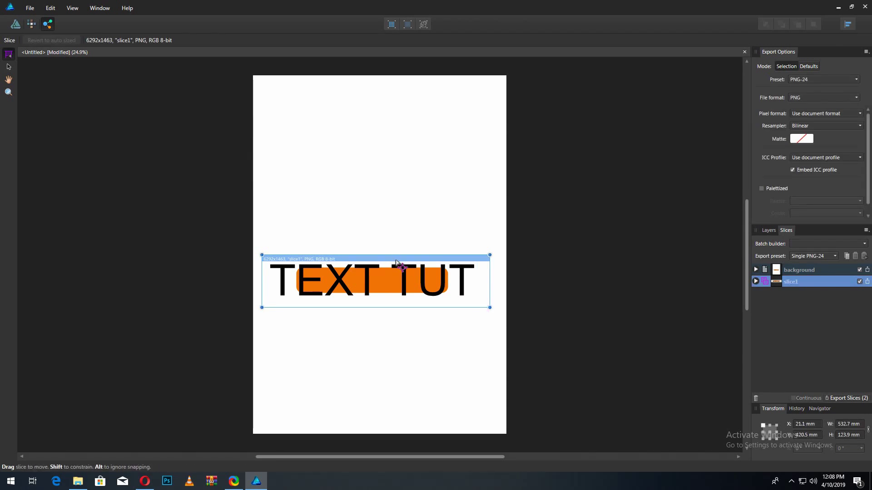
pyautogui.moveTo(397, 262); pyautogui.dragTo(399, 262)
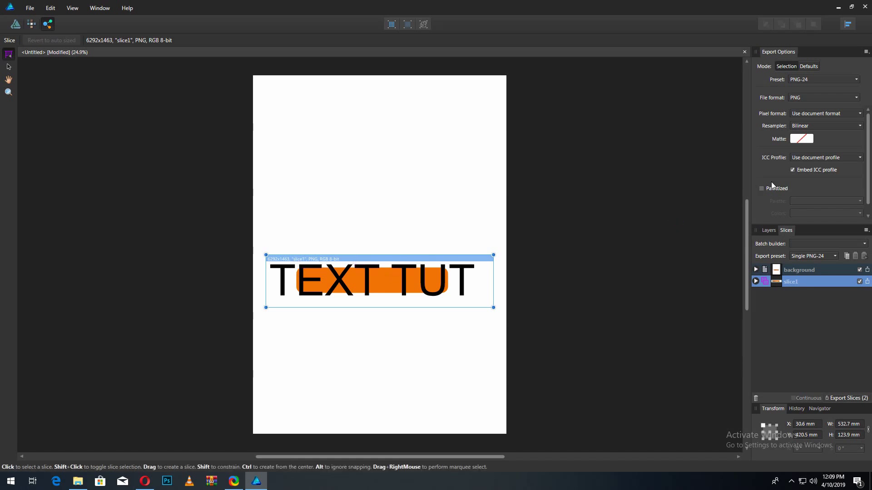
# - Set the export file format of the slice around the group to SVG
pyautogui.click(809, 99)
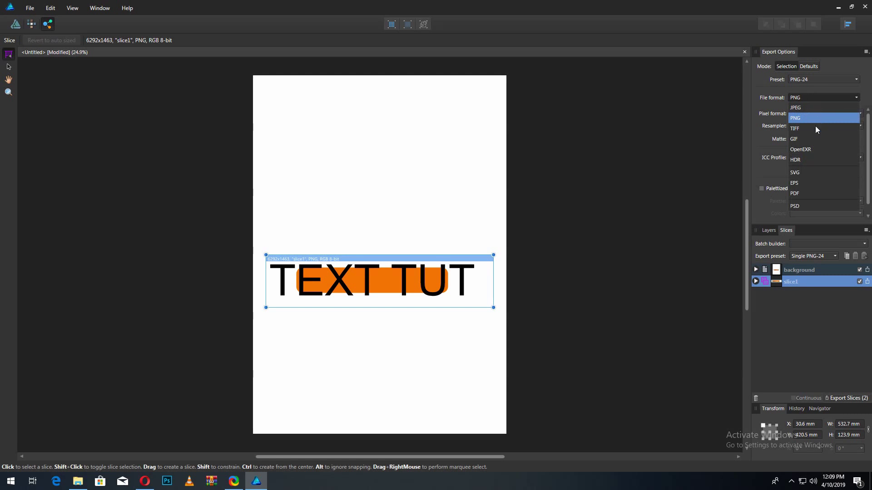
pyautogui.click(802, 173)
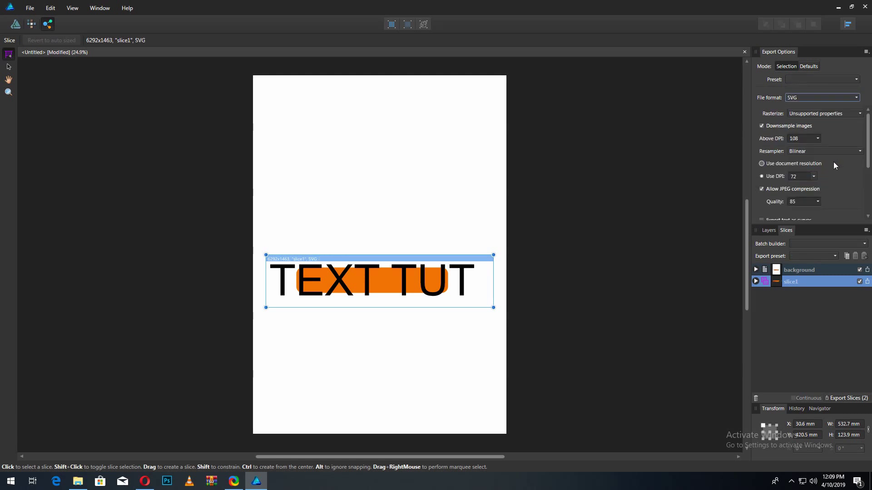
# - Apply the SVG (for export) preset to the slice and export it as an SVG file named slice1
pyautogui.click(817, 79)
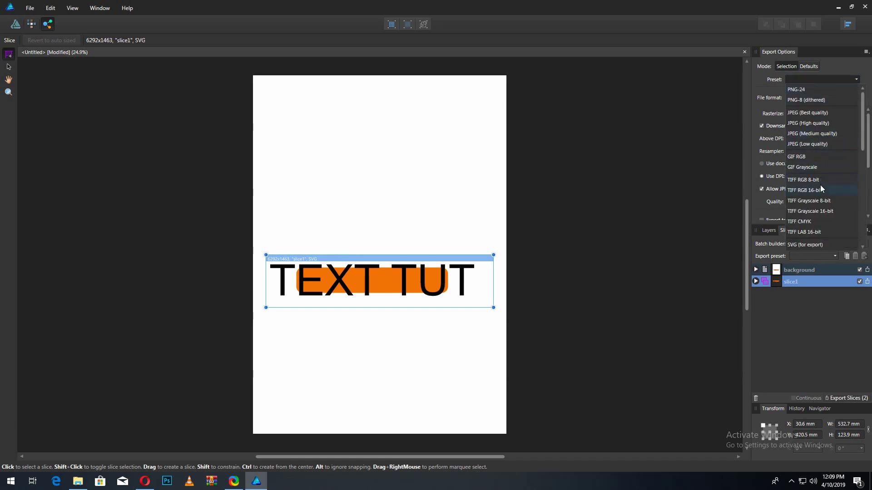
pyautogui.scroll(-3, 820, 185)
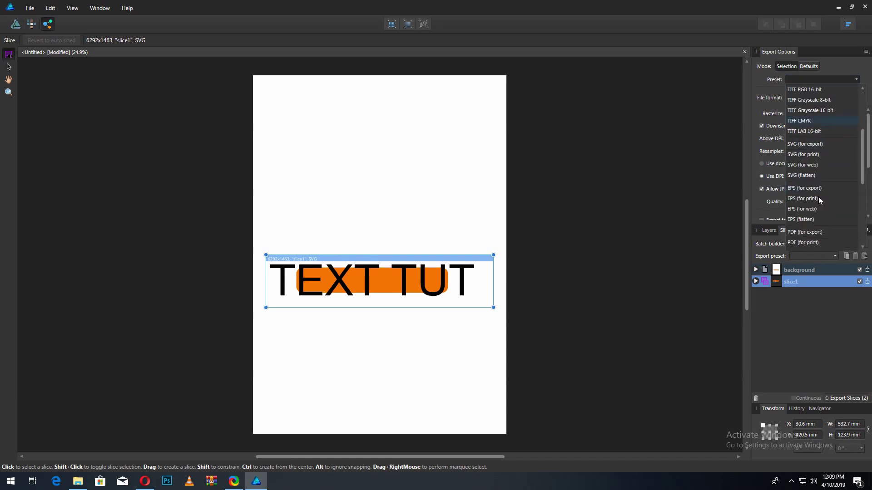
pyautogui.click(822, 145)
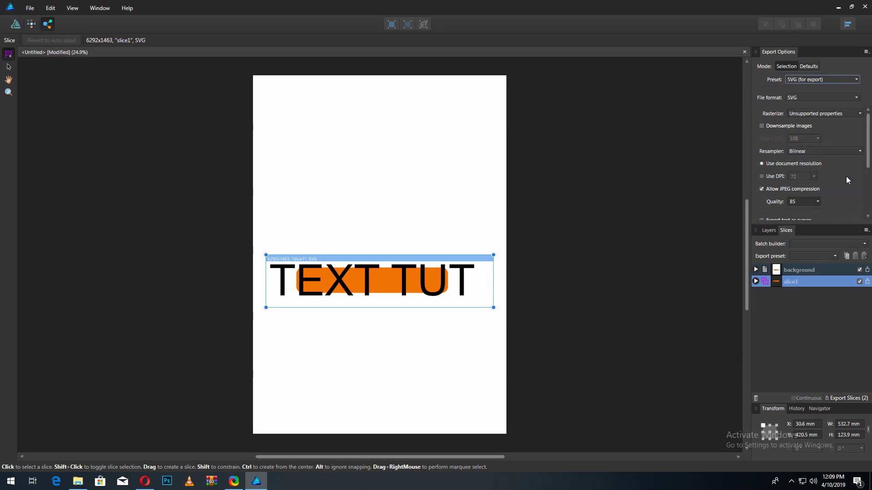
pyautogui.scroll(-3, 846, 180)
pyautogui.scroll(3, 847, 180)
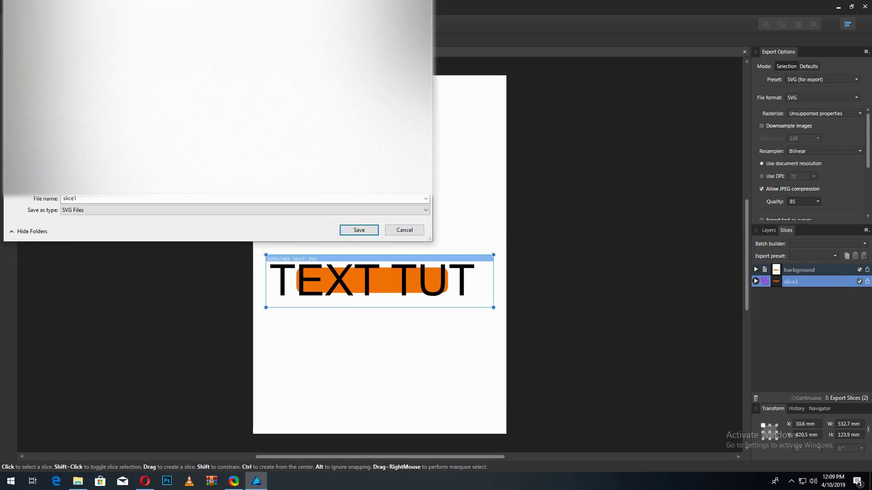
pyautogui.click(356, 222)
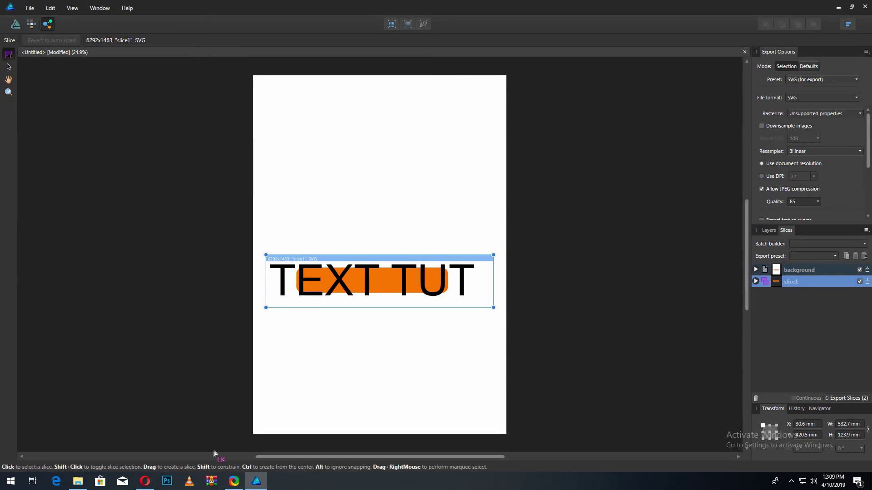
# - Switch to Cricut Design Space in the browser and upload the slice1 SVG from the tut folder
pyautogui.click(145, 481)
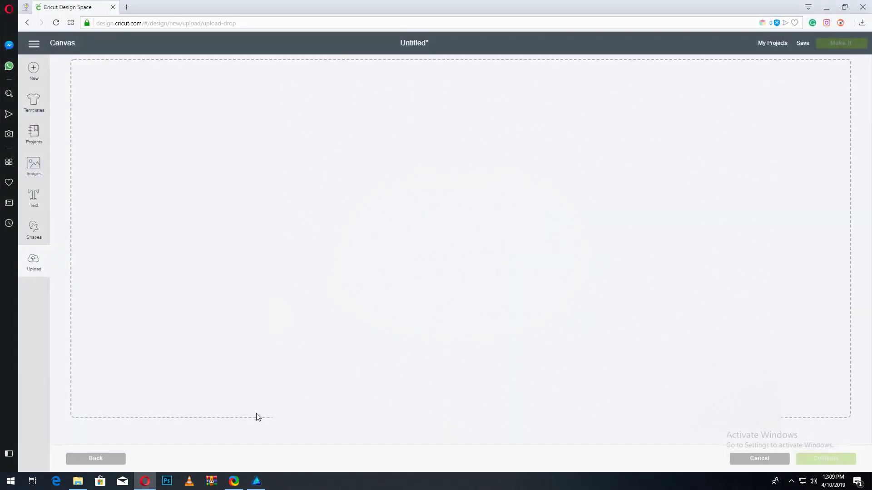
pyautogui.press('super+e')
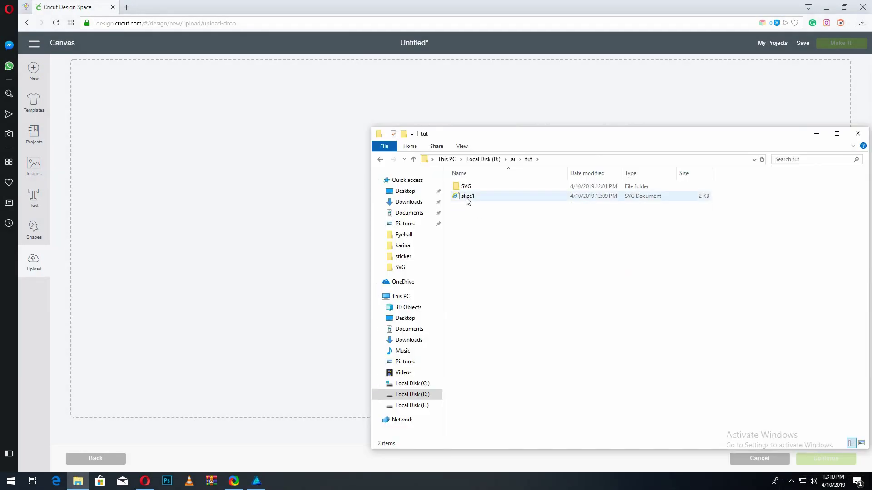
pyautogui.moveTo(467, 197); pyautogui.dragTo(243, 246)
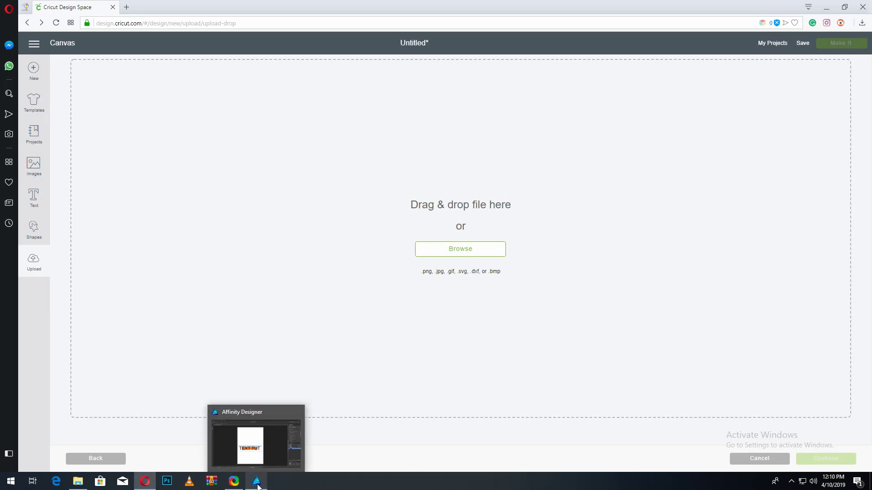
# - Switch back to Affinity Designer, set the slice's JPEG compression quality to 100 and enable exporting text as curves
pyautogui.click(257, 484)
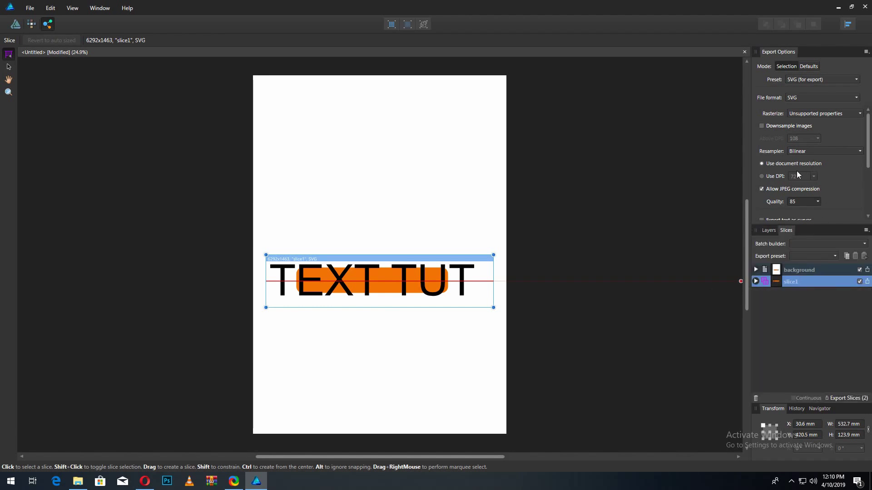
pyautogui.click(818, 202)
pyautogui.moveTo(814, 209); pyautogui.dragTo(857, 207)
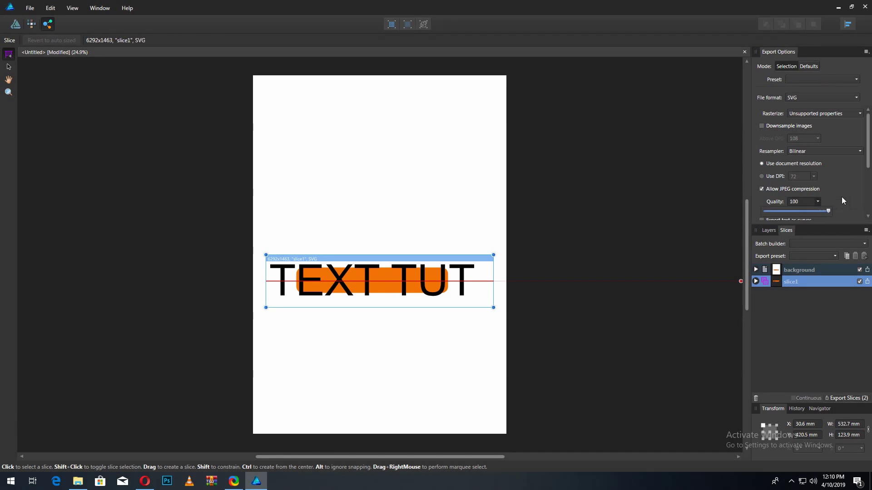
pyautogui.click(841, 197)
pyautogui.scroll(-1, 839, 201)
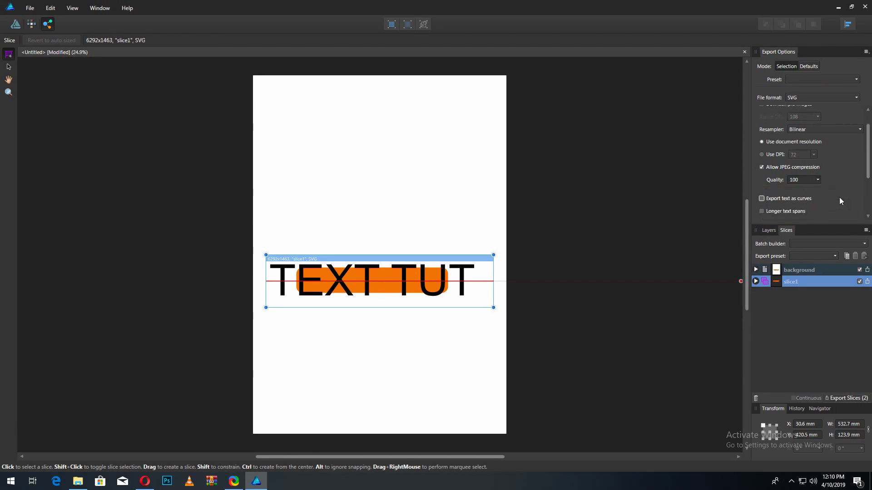
pyautogui.scroll(-2, 839, 197)
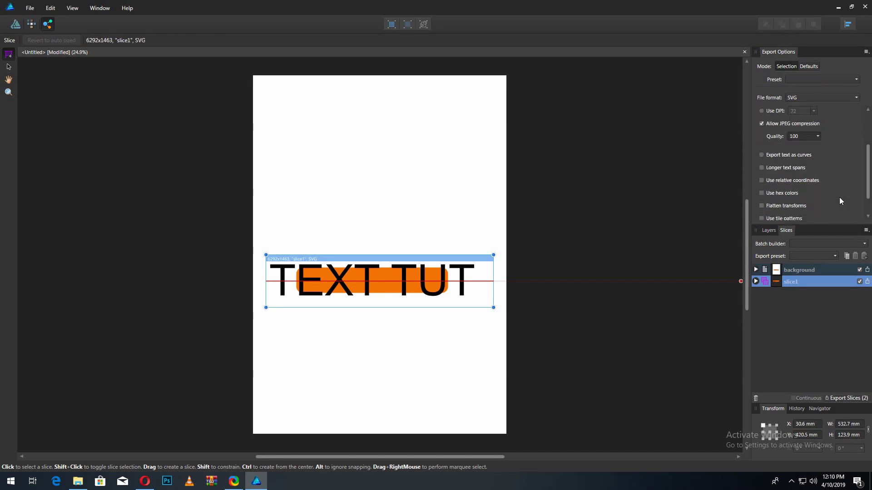
pyautogui.click(775, 156)
pyautogui.scroll(-1, 776, 156)
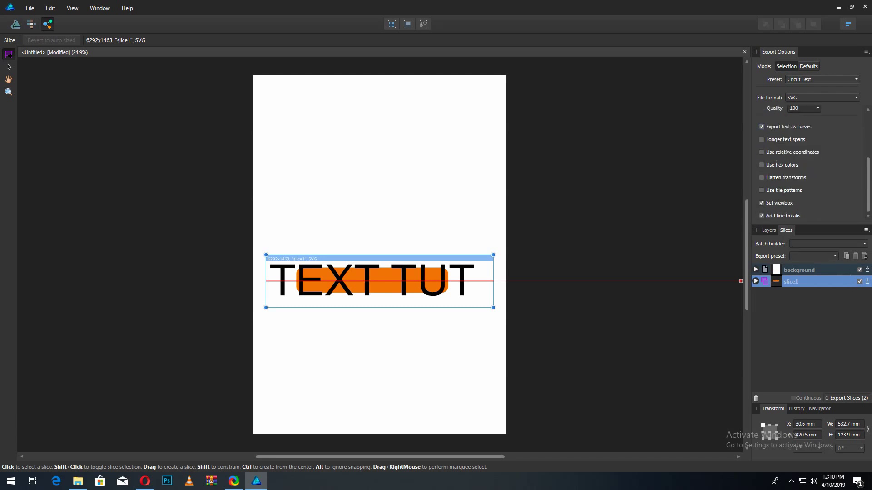
# - Export only the slice around the group as an SVG file named slice1tut in the tut folder
pyautogui.click(867, 282)
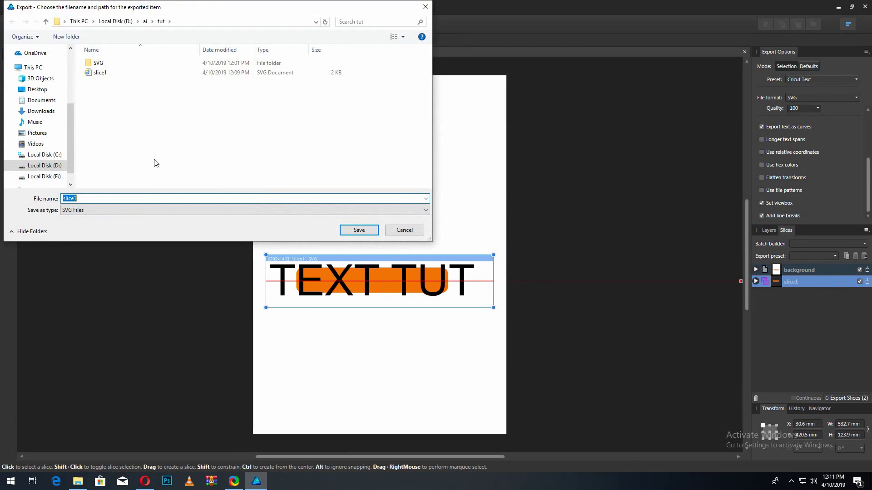
pyautogui.click(105, 200)
pyautogui.click(364, 230)
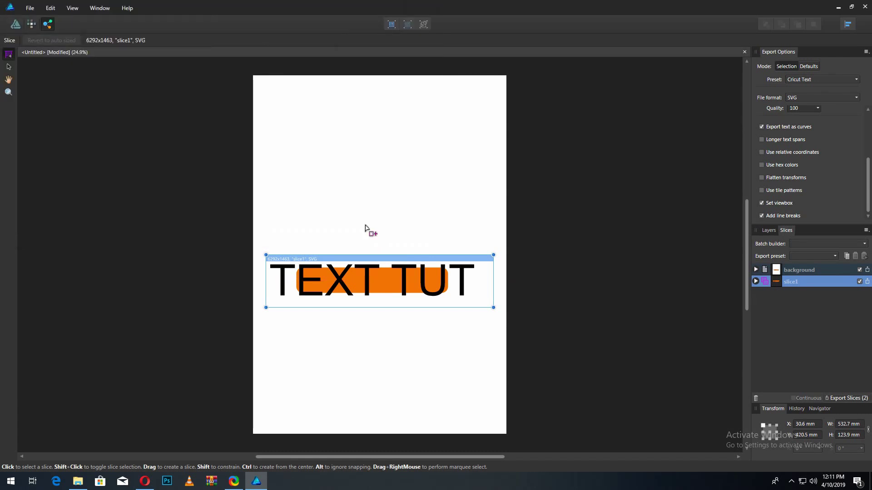
# - Switch to Cricut Design Space, upload slice1tut from the tut folder and insert it on the canvas
pyautogui.click(145, 481)
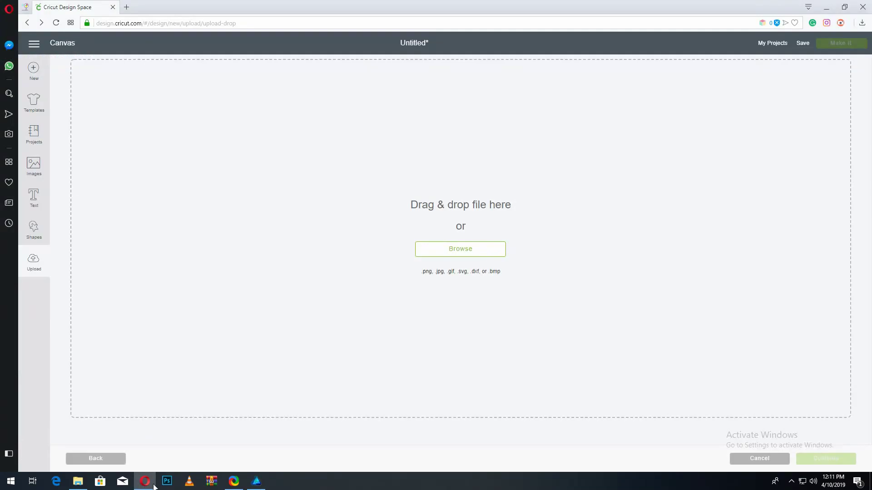
pyautogui.click(78, 481)
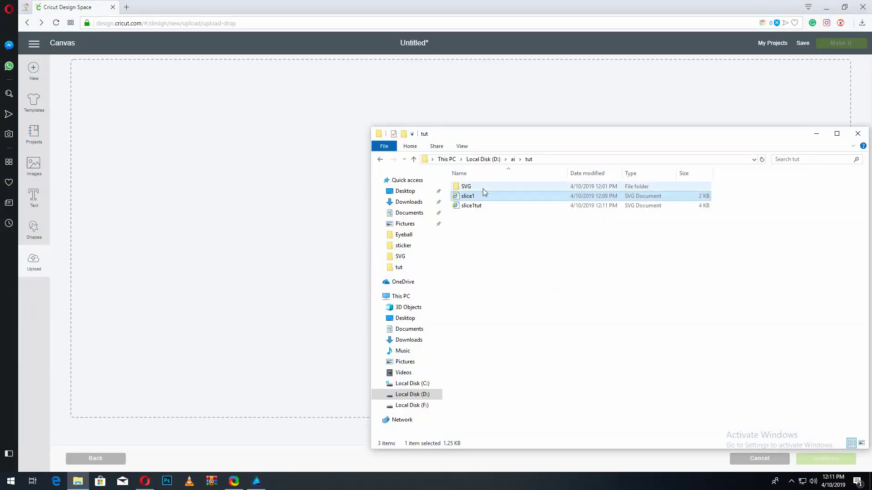
pyautogui.click(474, 210)
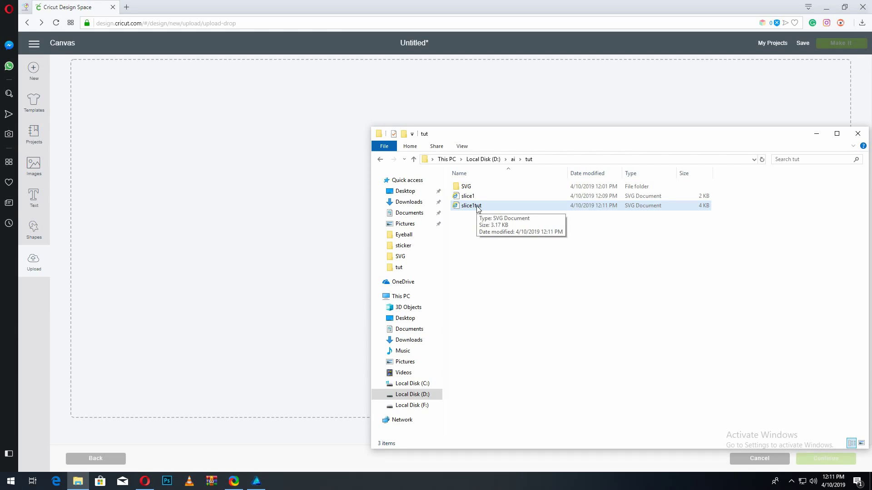
pyautogui.moveTo(479, 208); pyautogui.dragTo(281, 223)
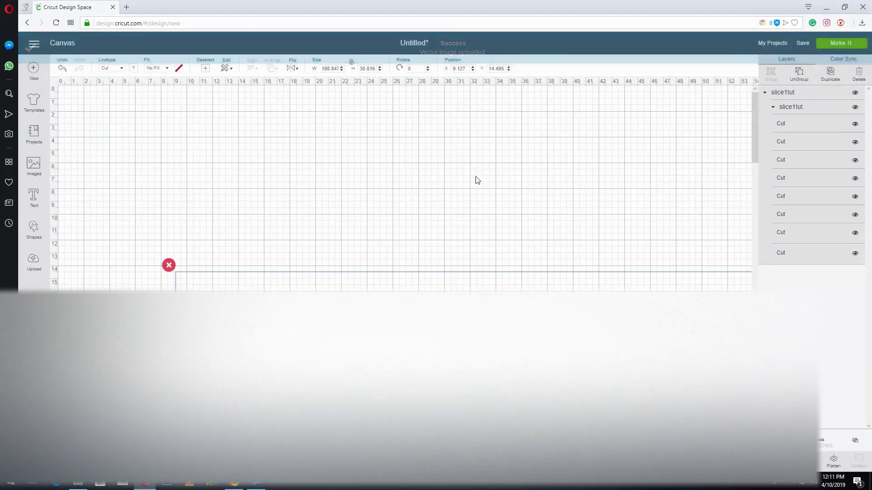
# - Set the inserted design's position to X 0, Y 0 and reduce its width to 10.847 cm
pyautogui.moveTo(474, 179); pyautogui.dragTo(258, 107)
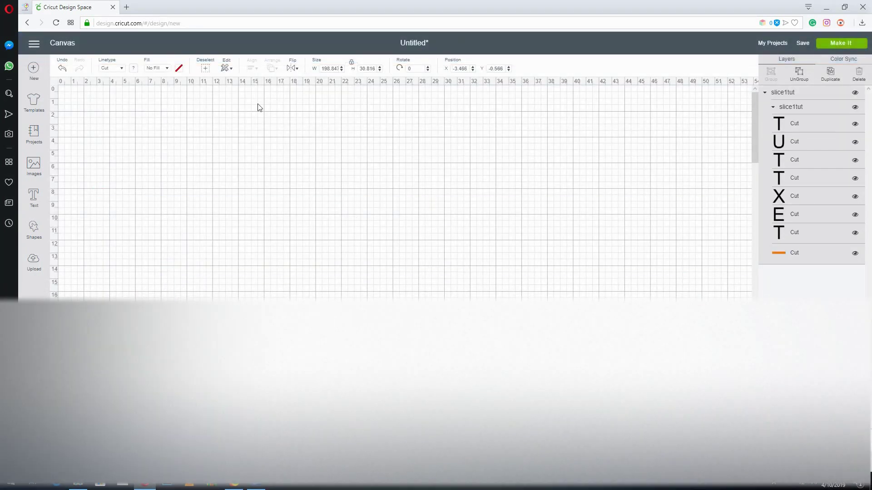
pyautogui.write('0')
pyautogui.press('Tab')
pyautogui.write('0')
pyautogui.press('Tab')
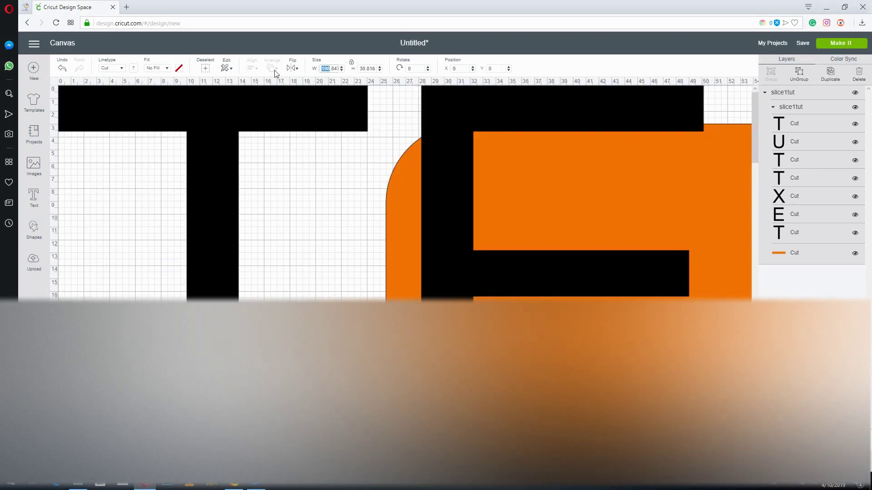
pyautogui.write('10')
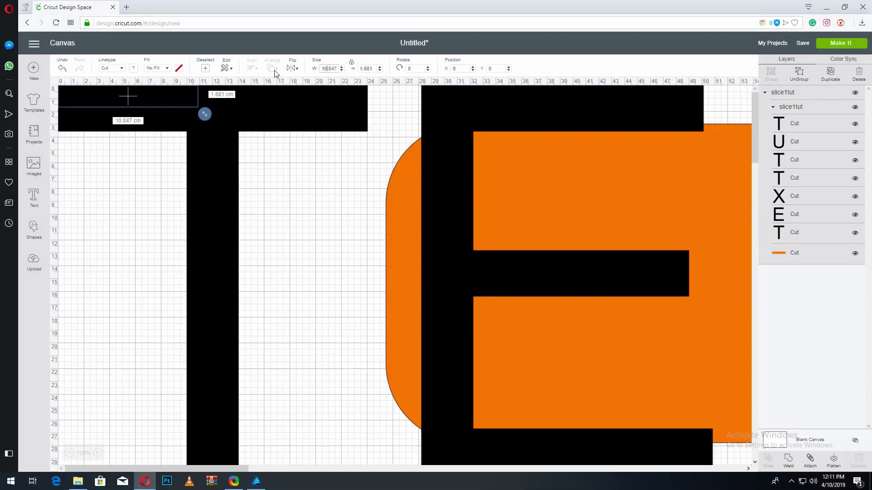
pyautogui.press('Return')
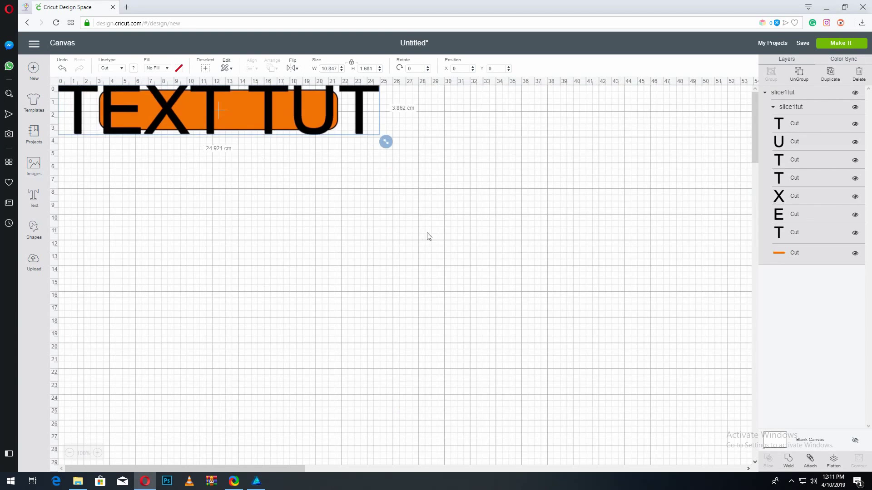
# - Move the design to about X 8.6, Y 5.9 cm at a size of about 27.8 × 4.3 cm, and deselect it
pyautogui.moveTo(292, 118); pyautogui.dragTo(401, 193)
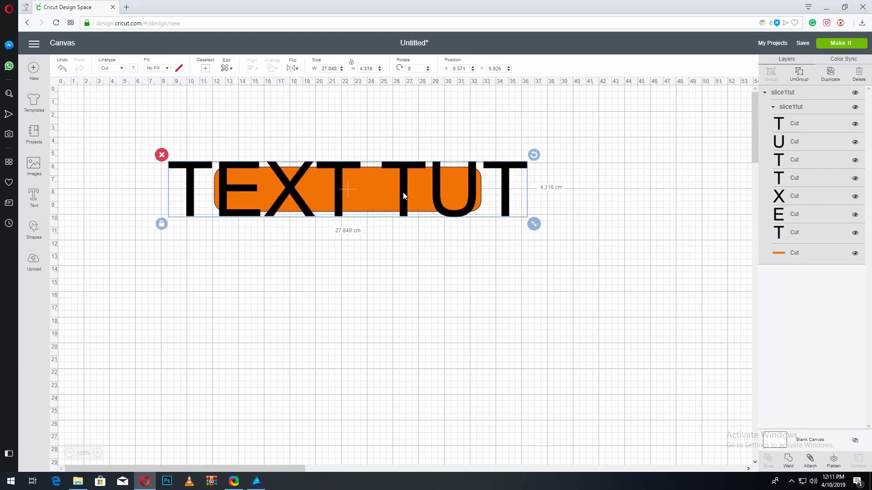
pyautogui.click(463, 233)
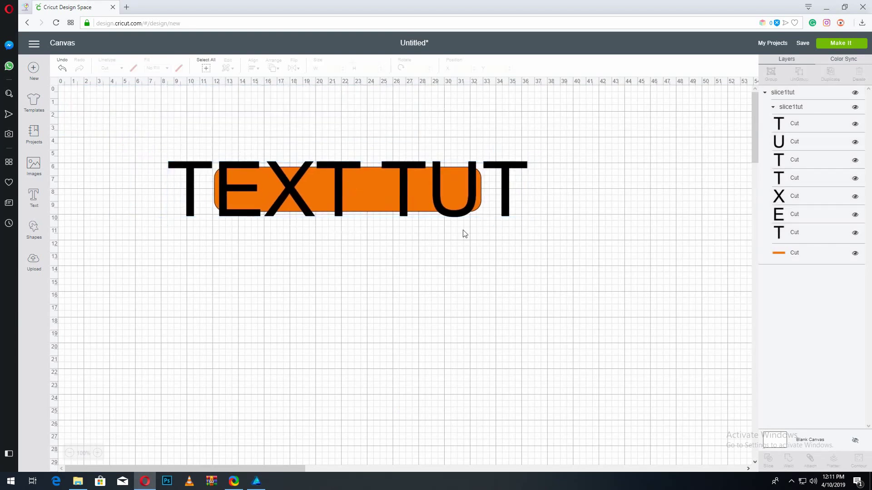
# - Hide all the letter layers of the design, leaving only the orange rounded rectangle shown
pyautogui.click(855, 214)
pyautogui.click(854, 196)
pyautogui.click(855, 178)
pyautogui.click(855, 160)
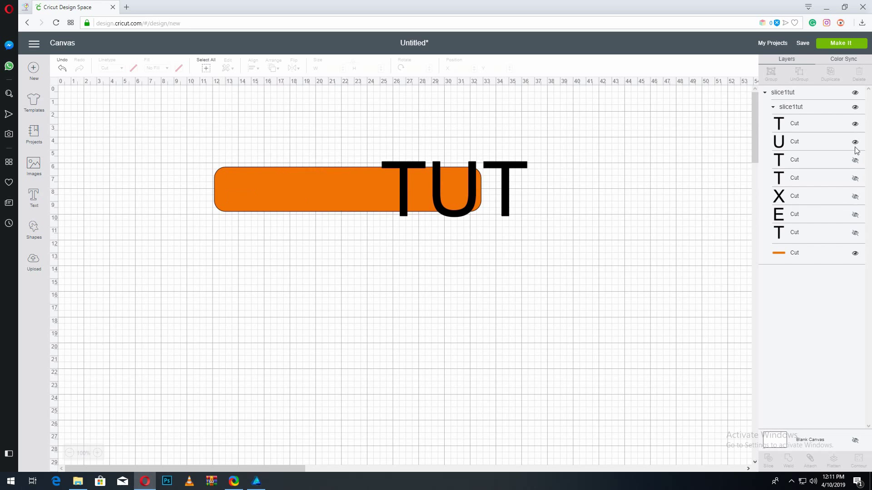
pyautogui.click(855, 141)
pyautogui.click(855, 124)
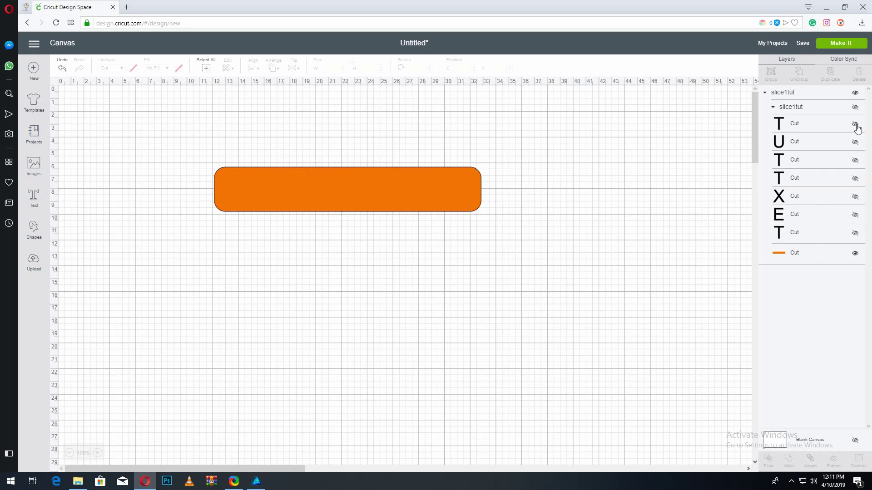
pyautogui.rightClick(857, 129)
pyautogui.press('Escape')
# - Show the three letter layers of TUT again and move the design to about X 10.8, Y 6.7 cm
pyautogui.click(855, 124)
pyautogui.click(855, 141)
pyautogui.click(855, 160)
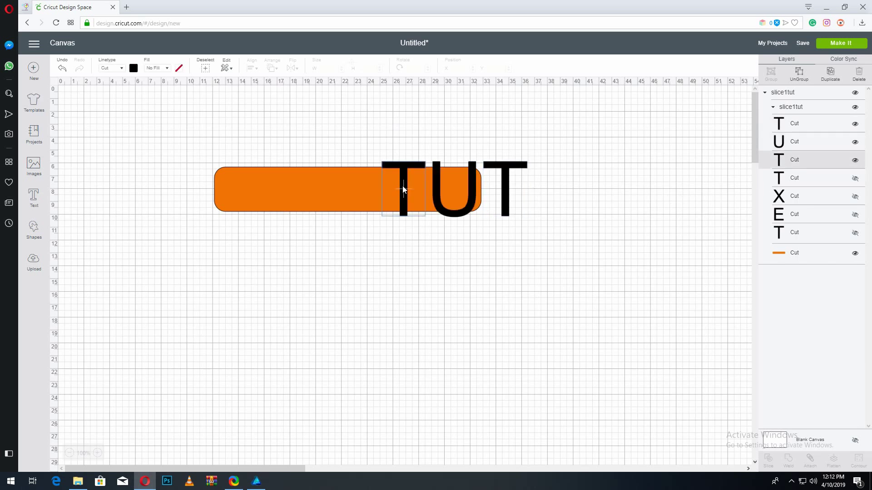
pyautogui.moveTo(402, 188); pyautogui.dragTo(386, 198)
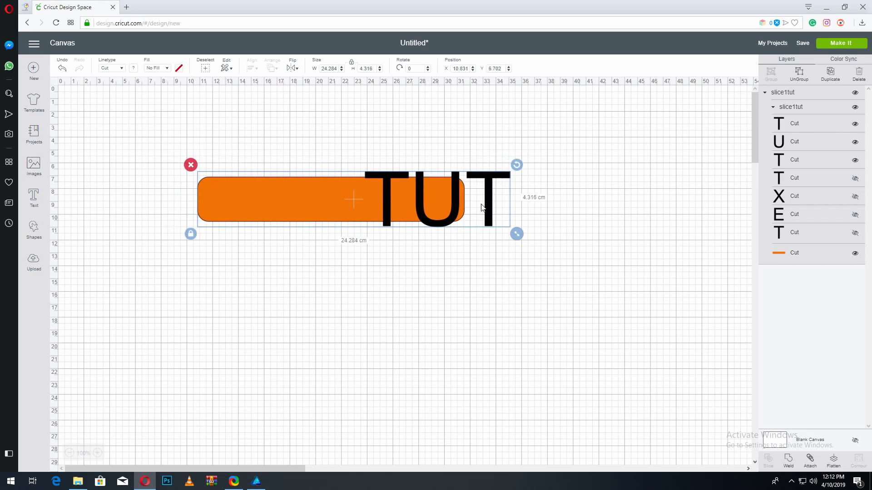
# - Show the remaining hidden letter layers that form the word TEXT
pyautogui.click(855, 178)
pyautogui.click(855, 197)
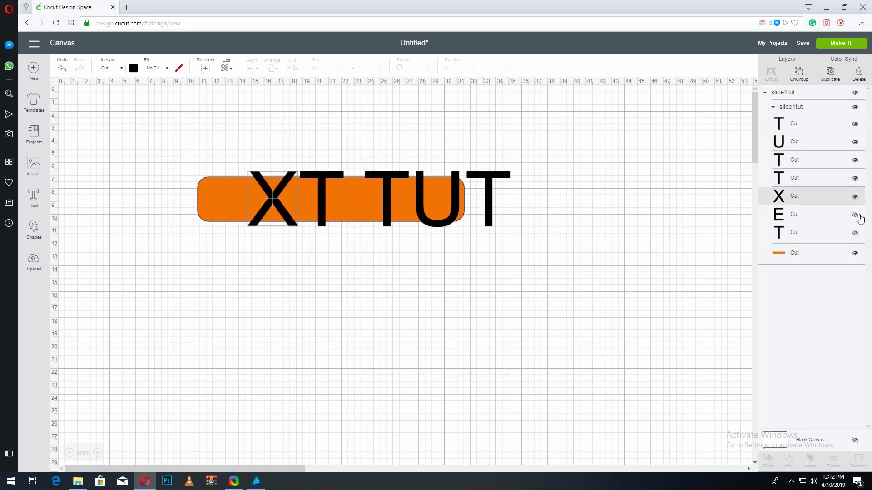
pyautogui.click(855, 215)
pyautogui.click(855, 233)
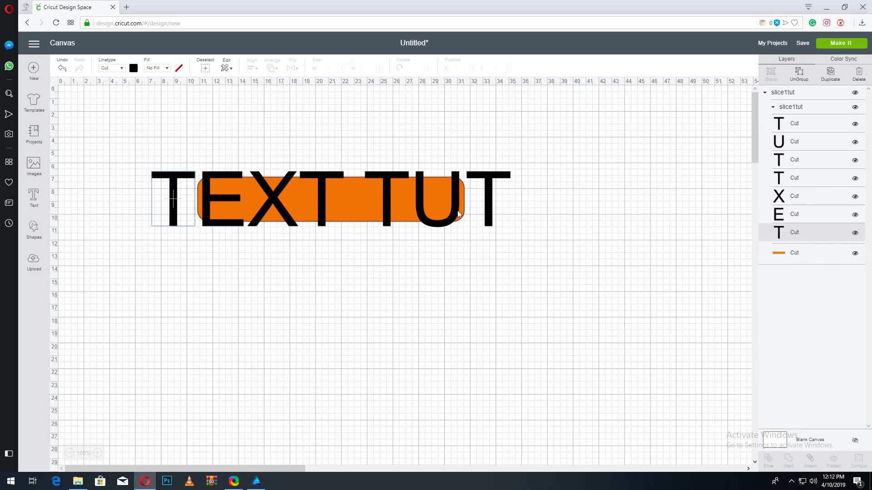